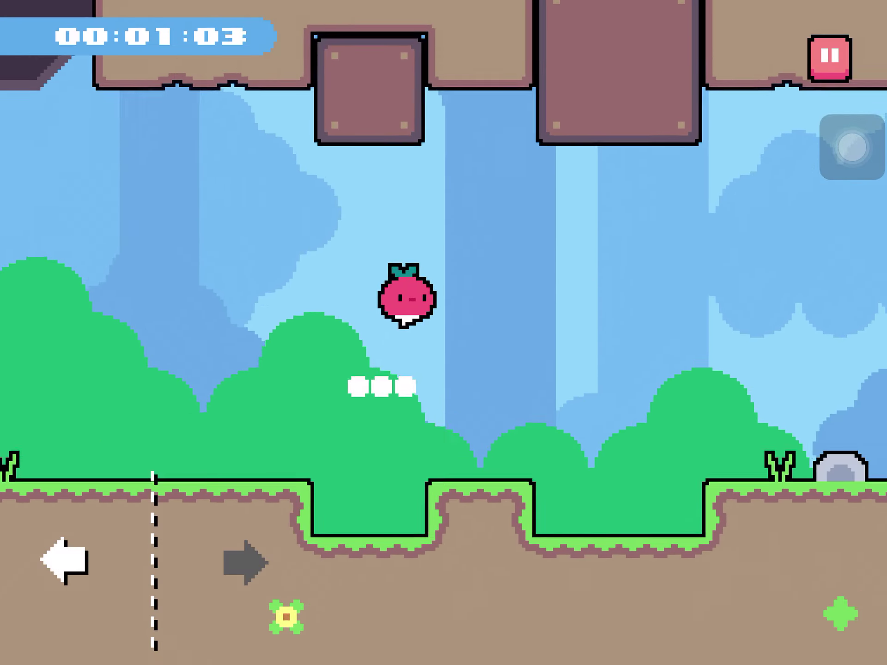
# Step: Run the radish across the opening terrain and brown blocks to the flower ledge
pyautogui.press('Right')
pyautogui.press('space')
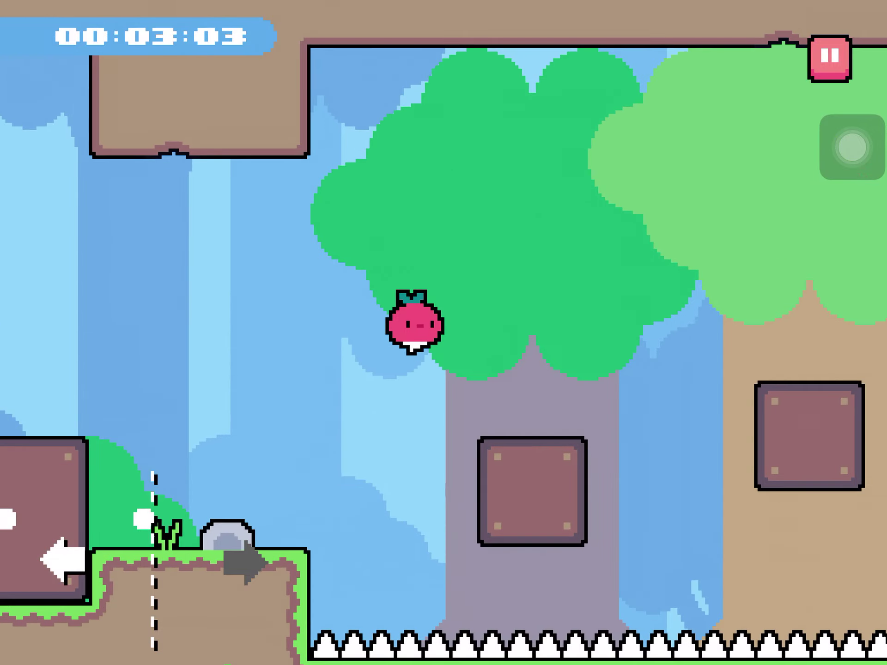
pyautogui.press('Right')
pyautogui.press('space')
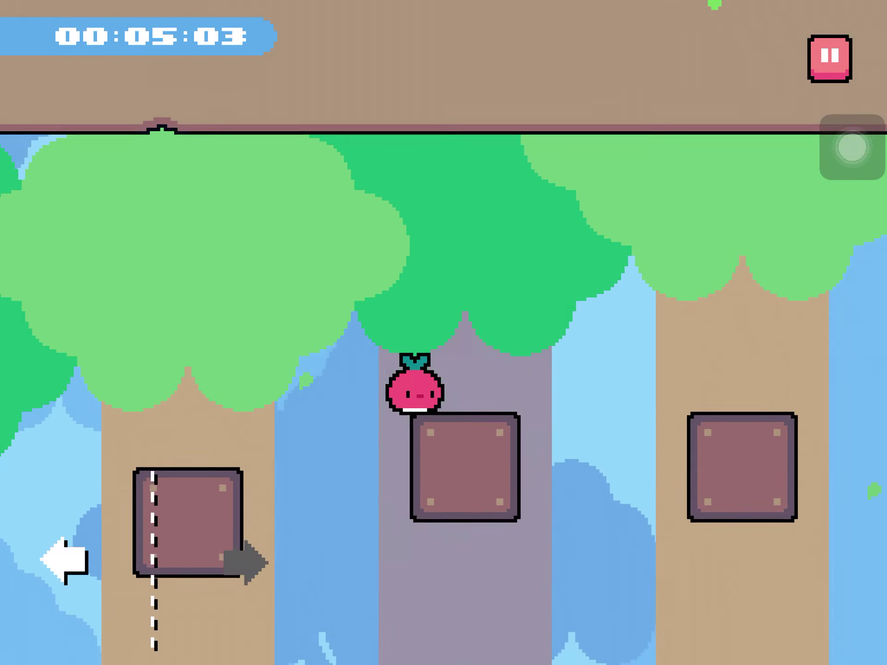
pyautogui.press('space')
pyautogui.press('Right')
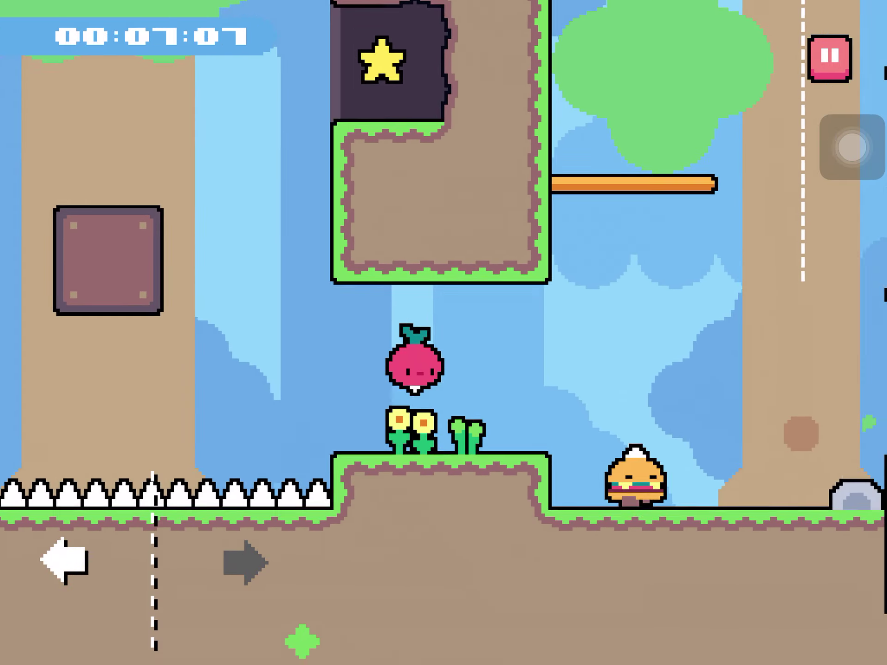
pyautogui.press('Right')
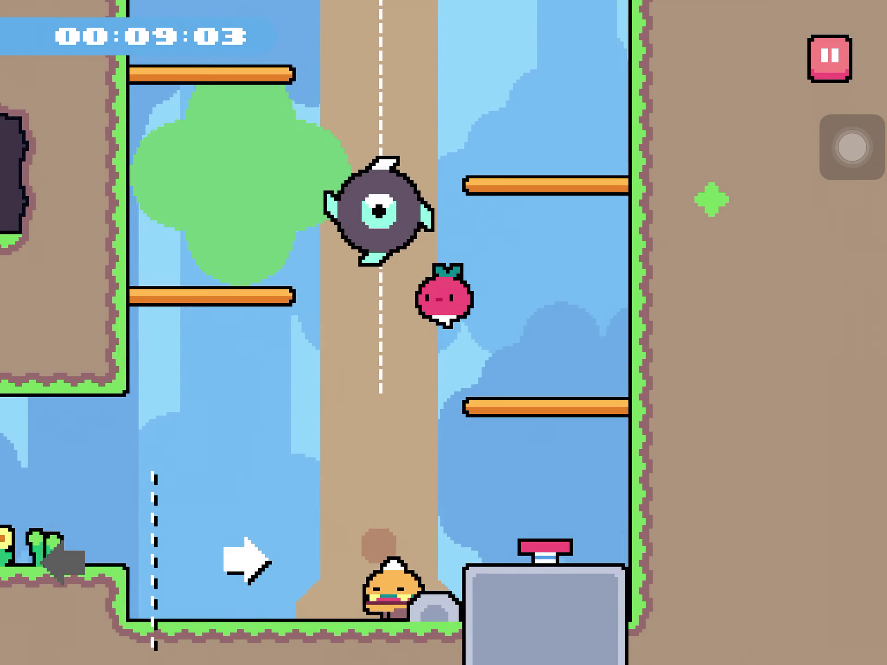
# Step: Climb the shaft past the eye and burger enemies onto the grassy ledge
pyautogui.press('Left')
pyautogui.press('Up')
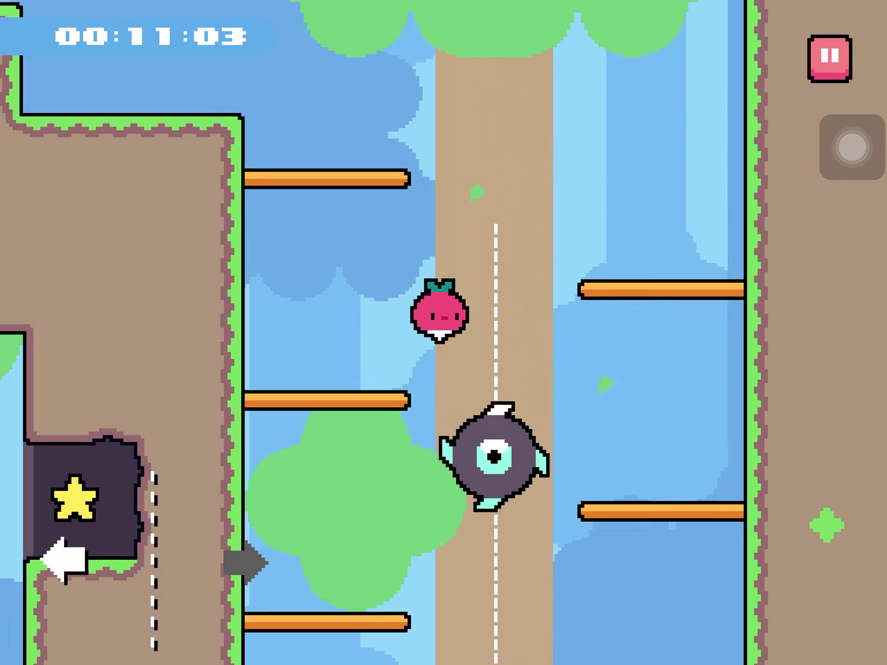
pyautogui.press('Up')
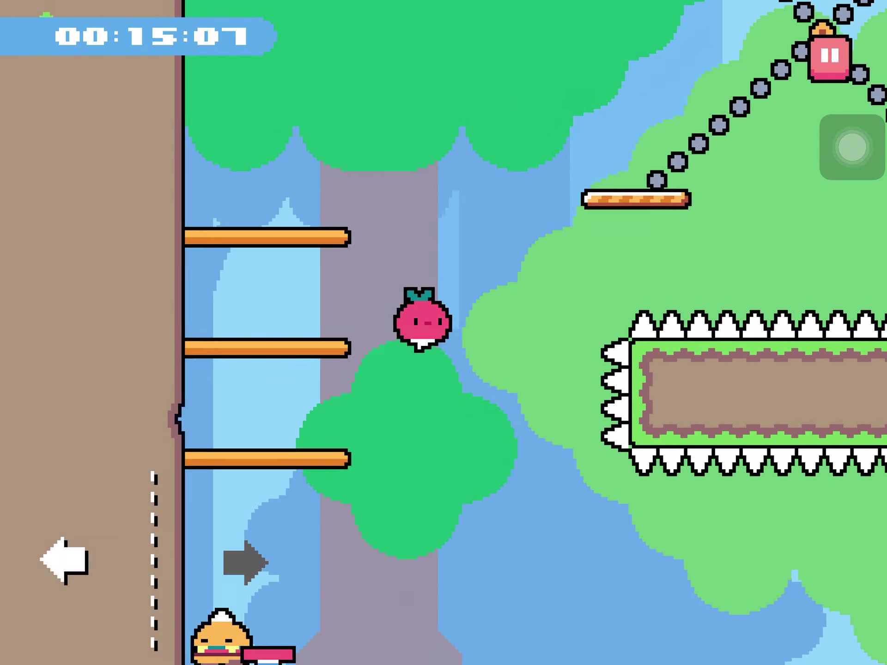
pyautogui.press('Up')
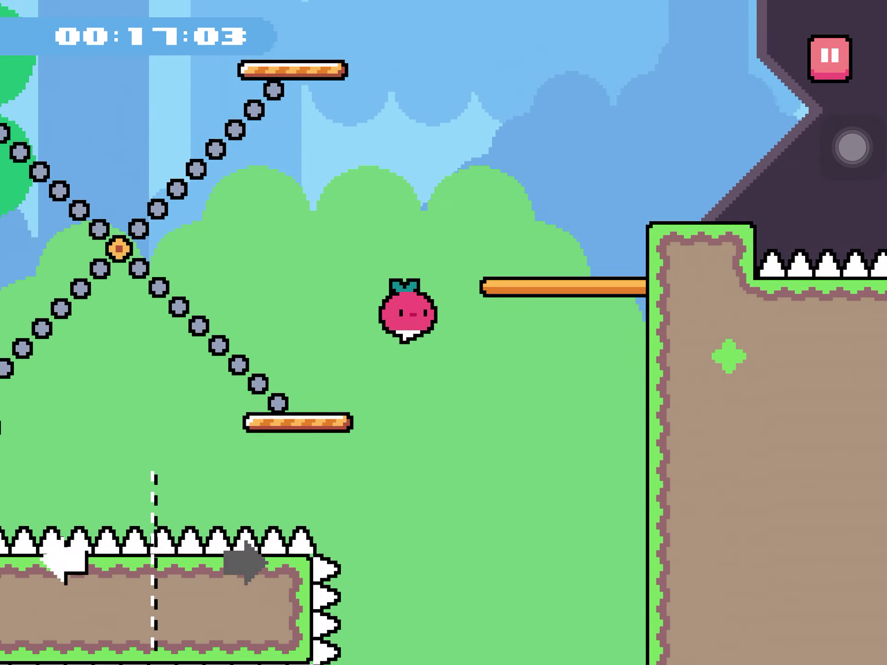
pyautogui.press('Right')
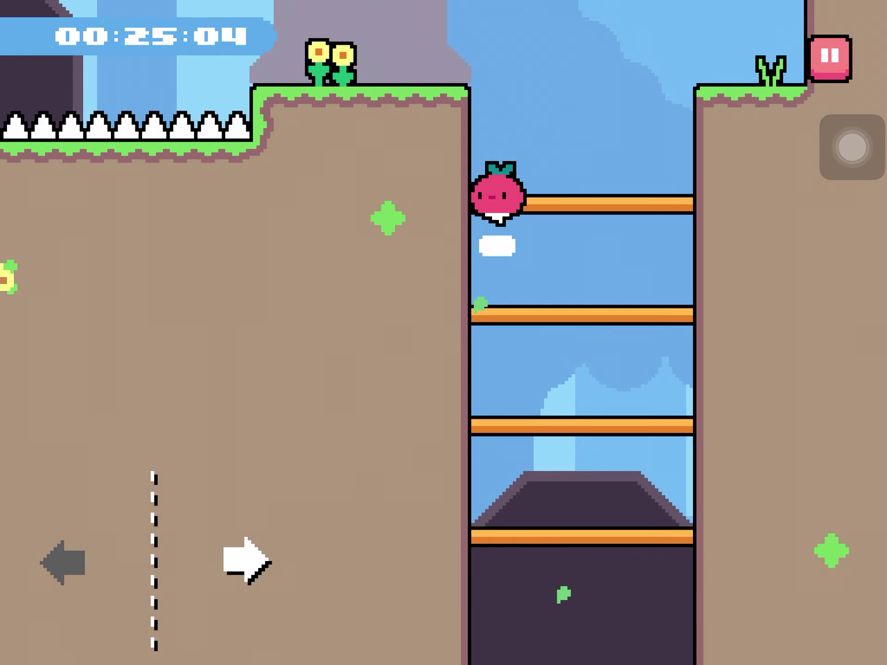
# Step: Climb the orange-ledge shaft and jump over the flowers onto the moving orange platform
pyautogui.press('Up')
pyautogui.press('Left')
pyautogui.press('Up')
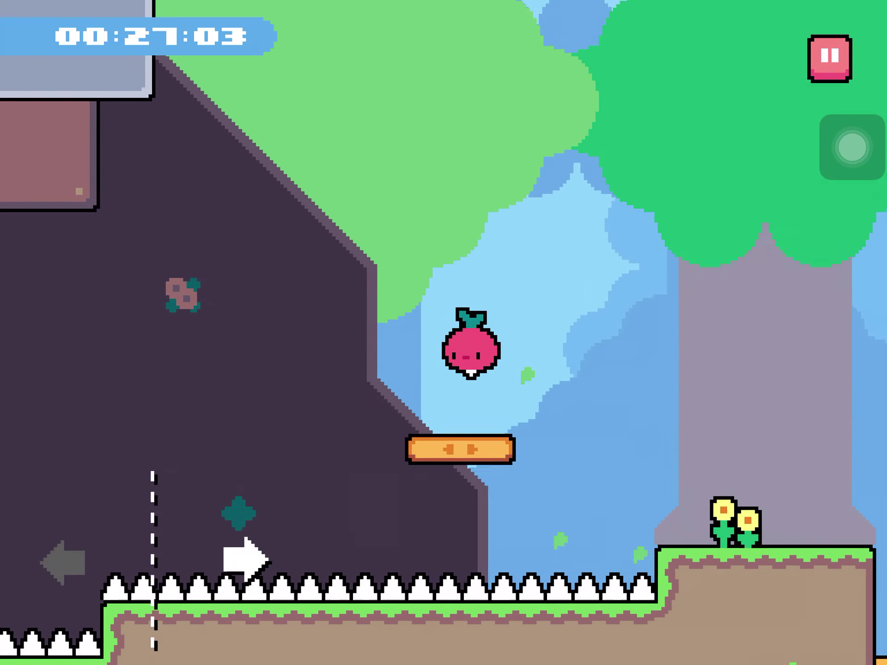
pyautogui.press('Left')
pyautogui.press('Left')
pyautogui.press('Left')
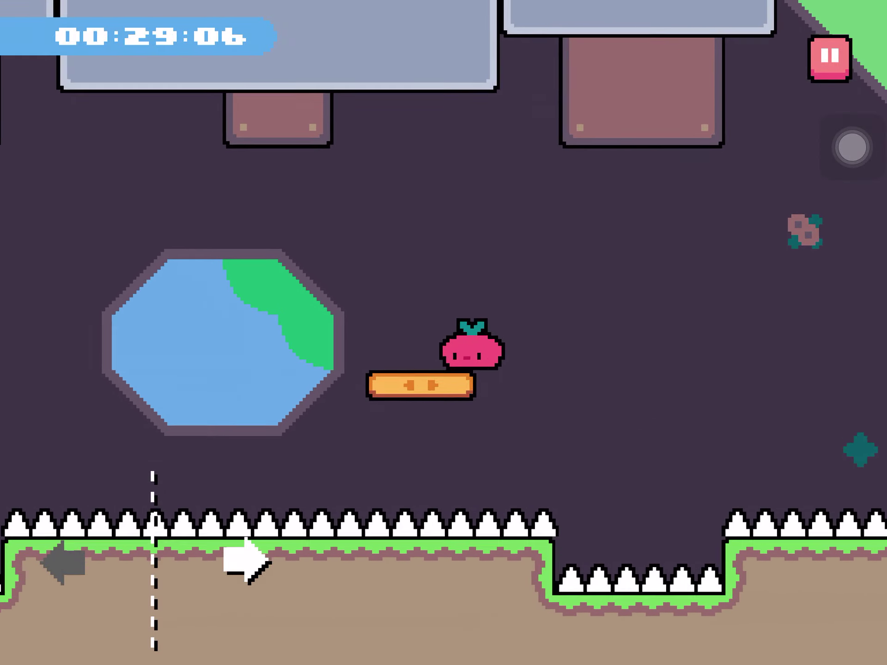
# Step: Cross the spikes via the brown block onto the next moving platform
pyautogui.press('Up')
pyautogui.press('Up')
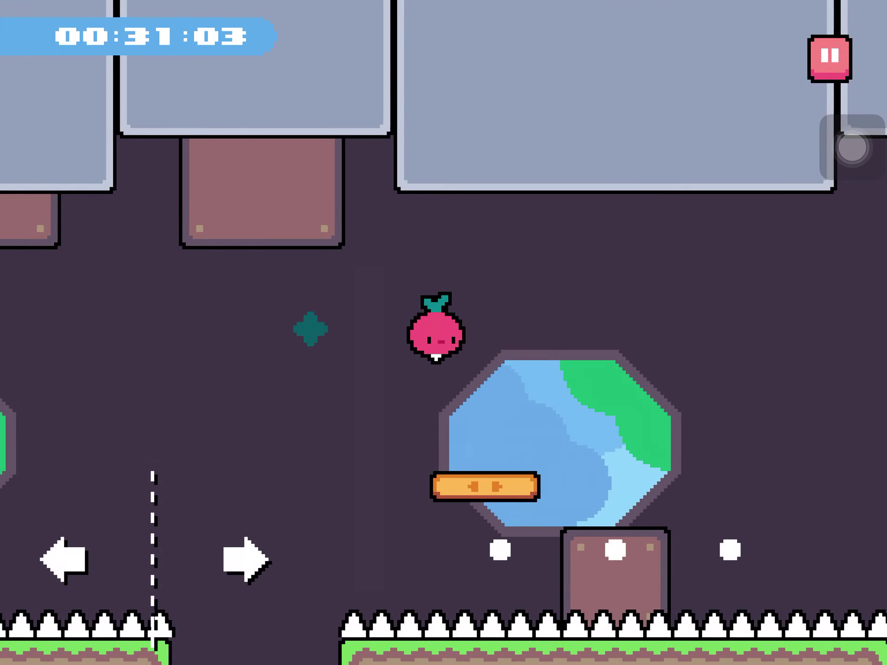
pyautogui.press('Right')
pyautogui.press('Up')
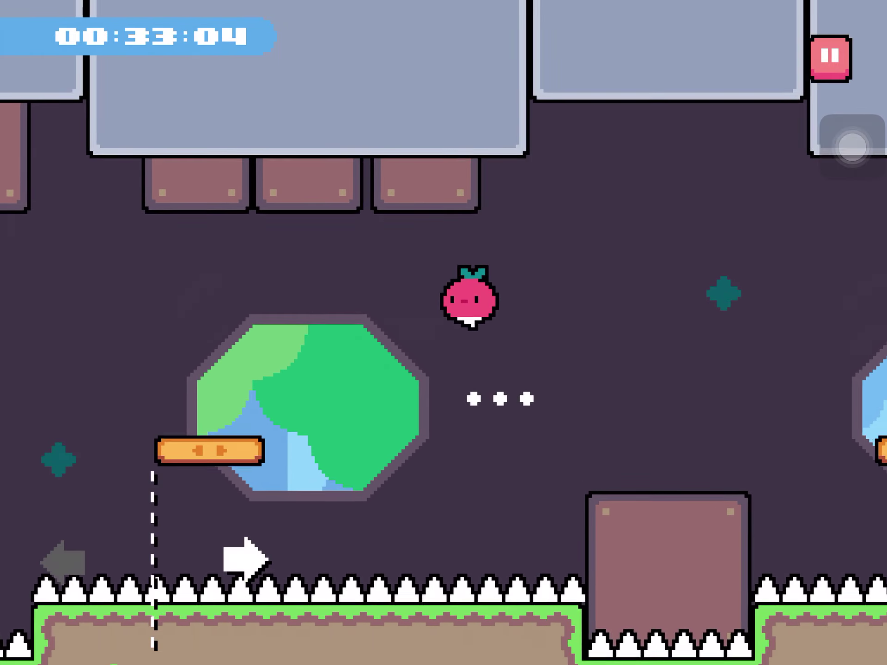
pyautogui.press('Left')
# Step: Get past the saw enemy and drop down to the baby radish at 37.83 seconds
pyautogui.press('Up')
pyautogui.press('Up')
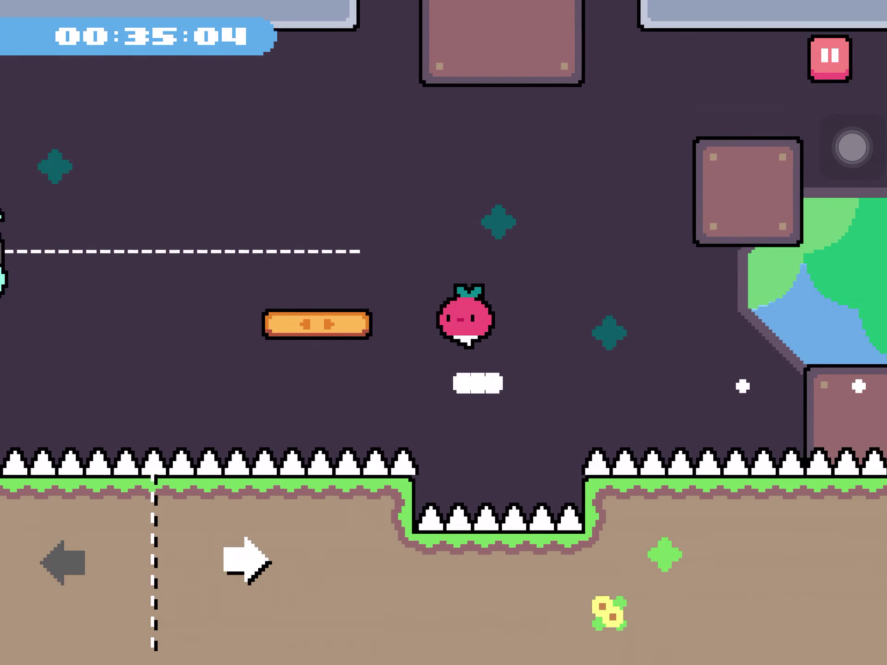
pyautogui.press('Up')
pyautogui.press('Right')
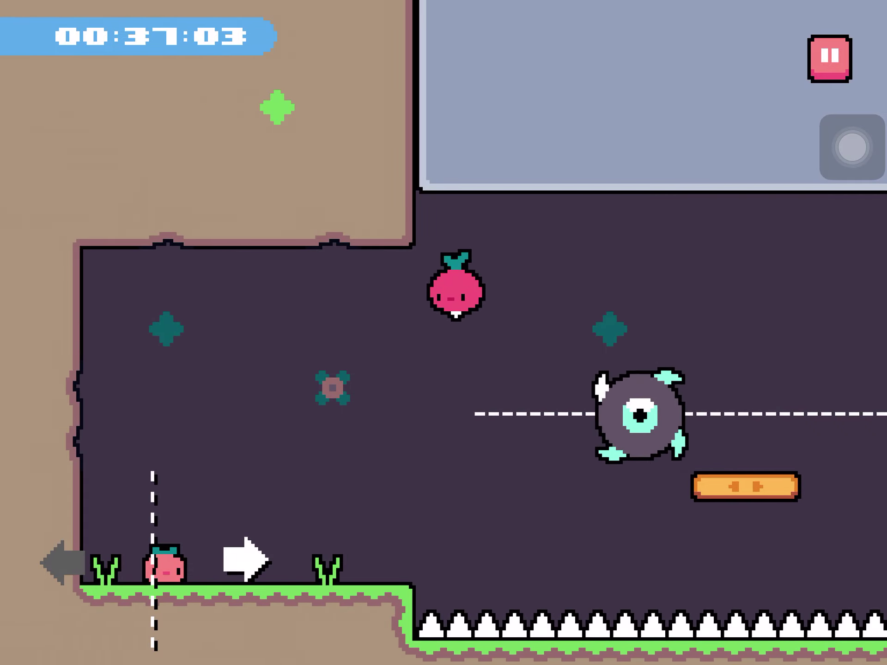
pyautogui.press('Left')
pyautogui.press('Up')
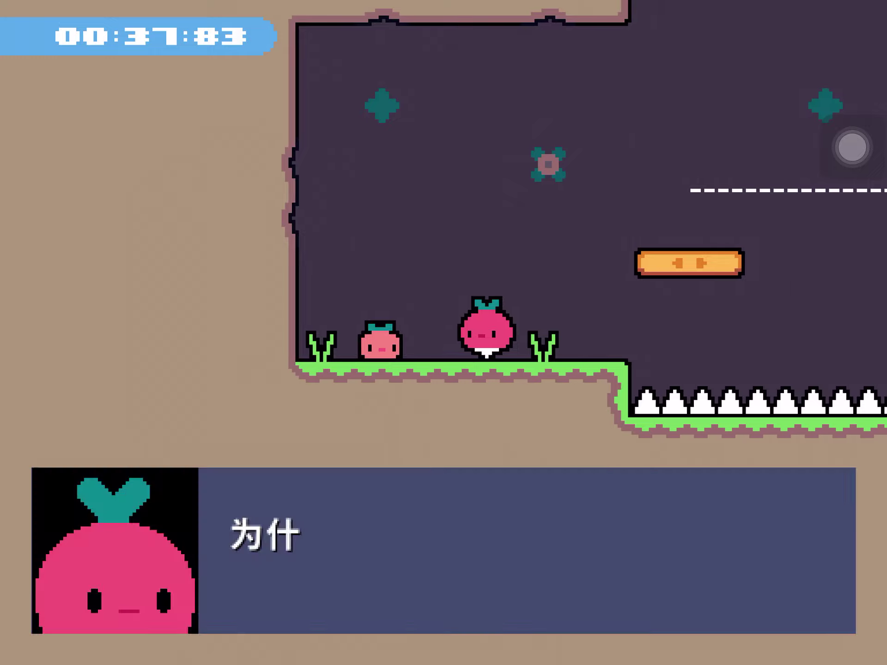
# Step: Advance the end-of-level dialogue to the baby radish's next line
pyautogui.press('space')
pyautogui.press('space')
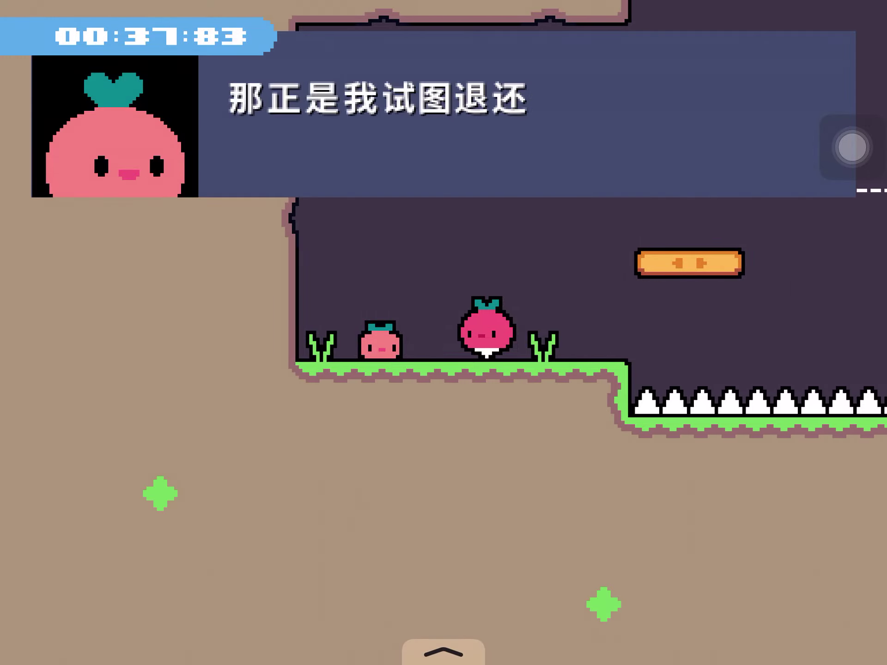